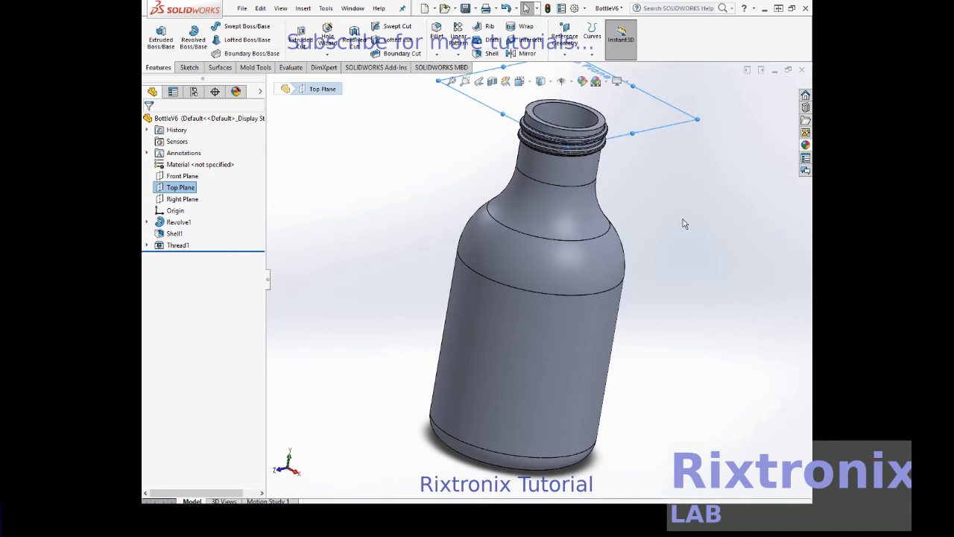
Orient the view face-on to the Top Plane and enlarge the plane's displayed boundary until it surrounds the bottle.
scroll(684, 224, up, 5)
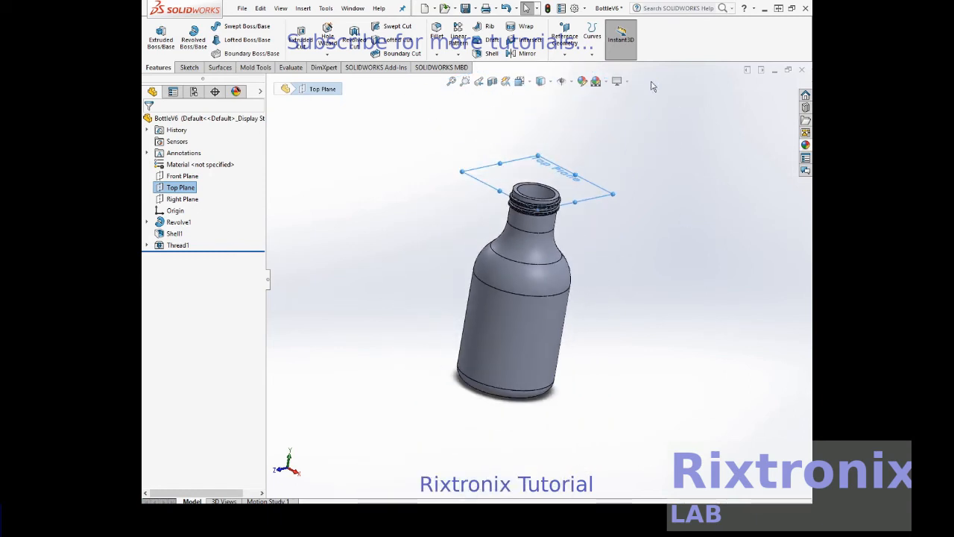
click(528, 86)
click(556, 192)
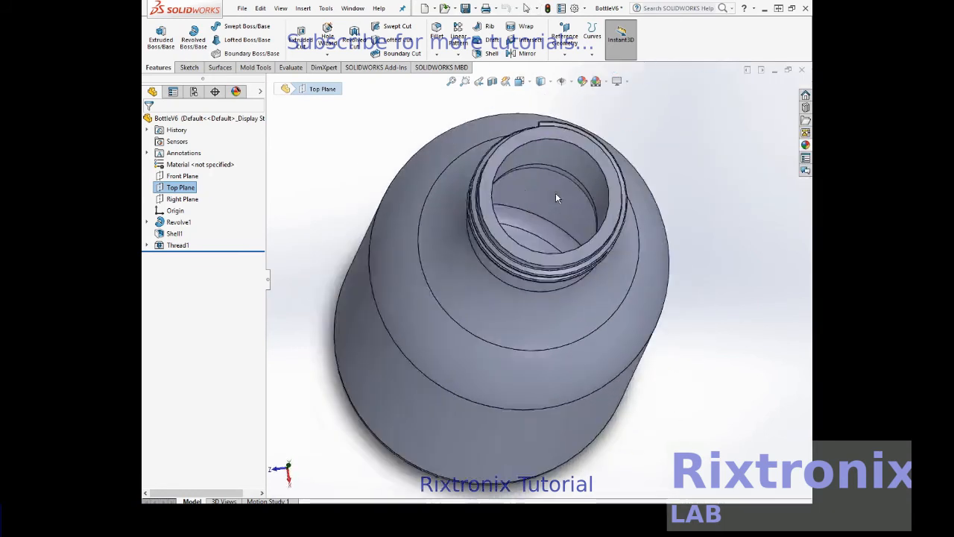
scroll(574, 174, down, 5)
scroll(575, 173, up, 10)
scroll(575, 178, up, 1)
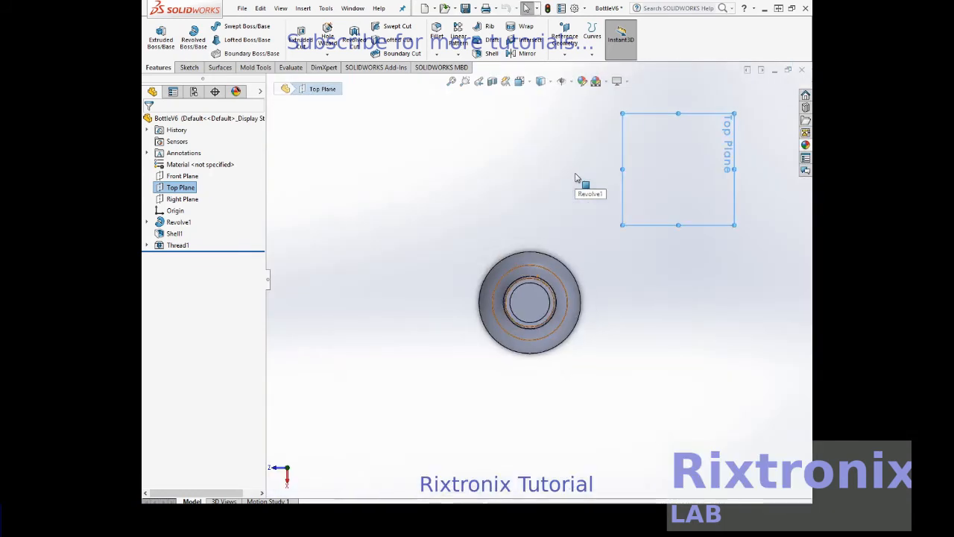
click(654, 178)
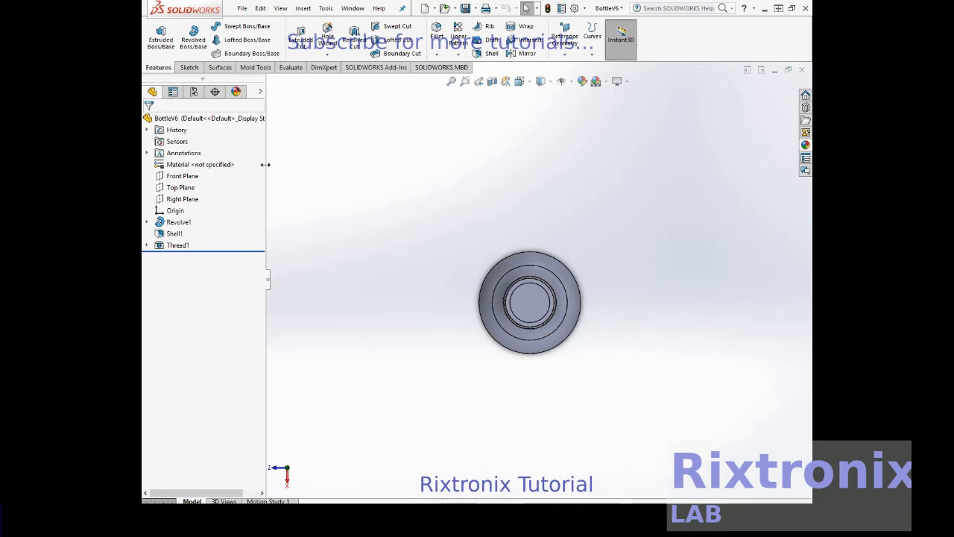
click(187, 187)
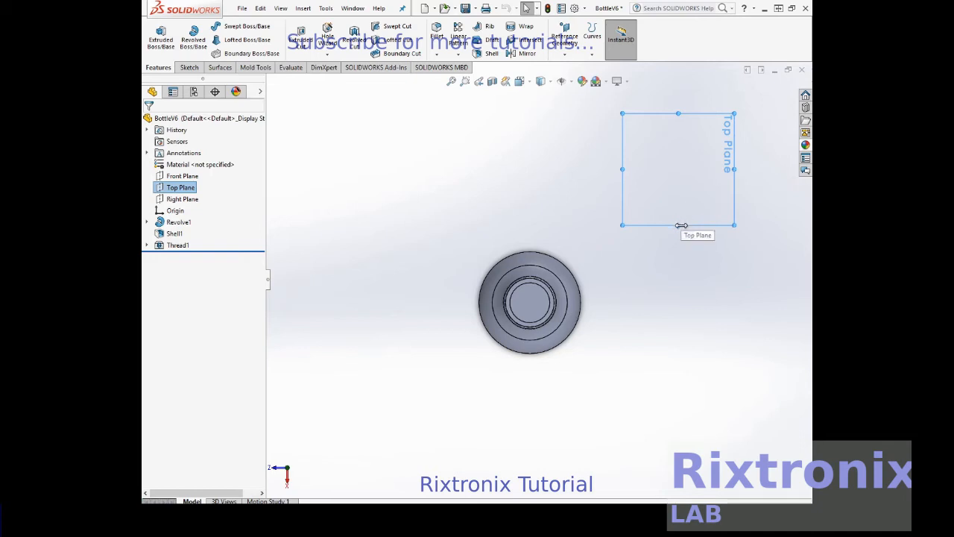
drag(677, 223, 603, 385)
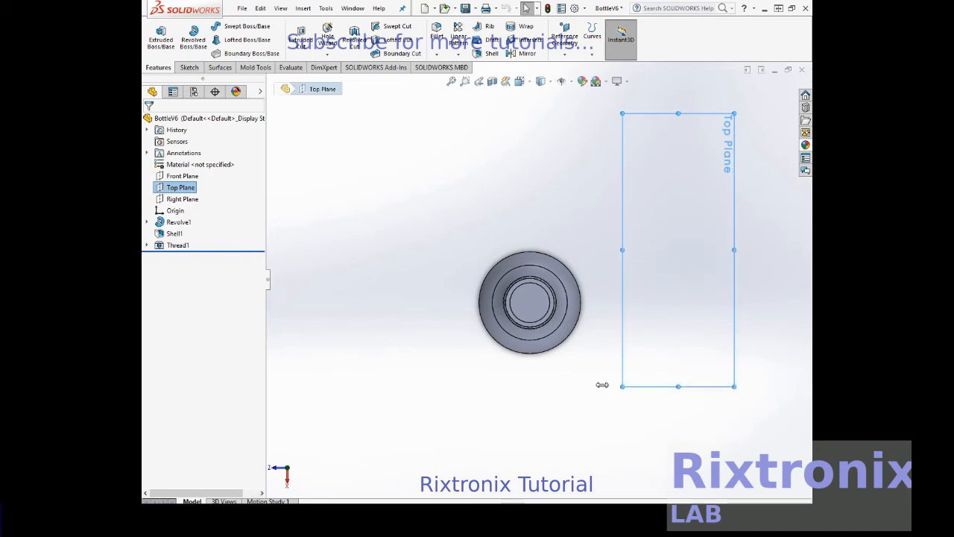
drag(621, 249, 387, 254)
drag(559, 386, 560, 401)
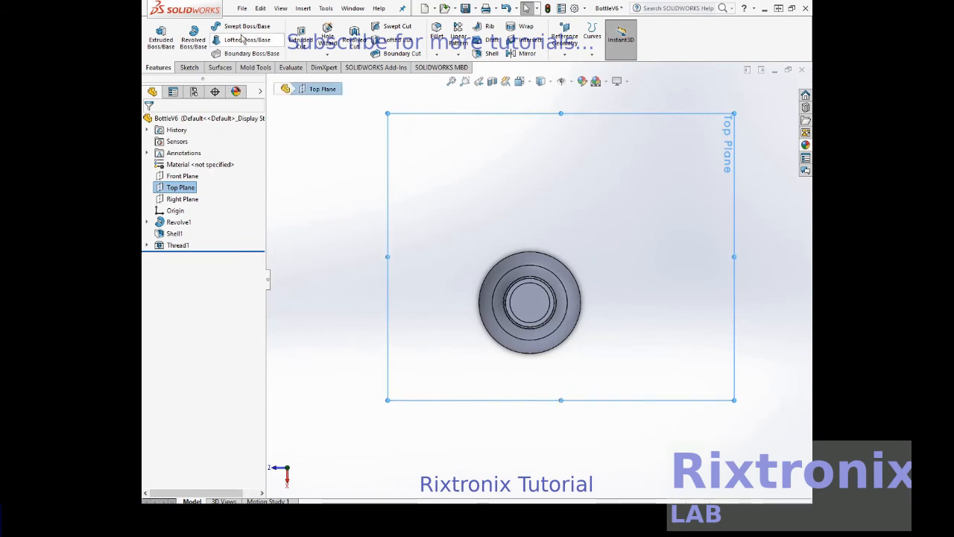
Sketch a circle of about 2 cm radius on the Top Plane, centred on the bottle's axis, and exit the sketch.
click(189, 67)
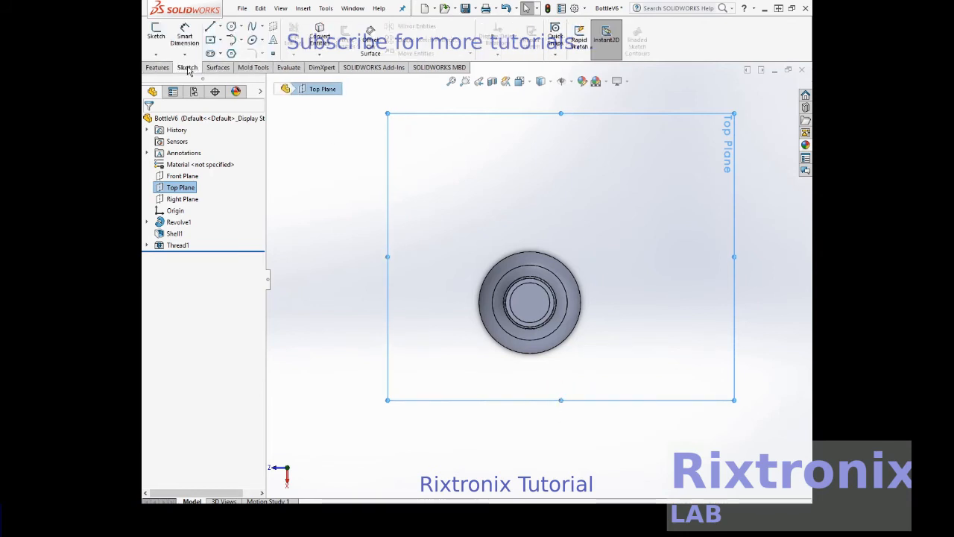
click(231, 28)
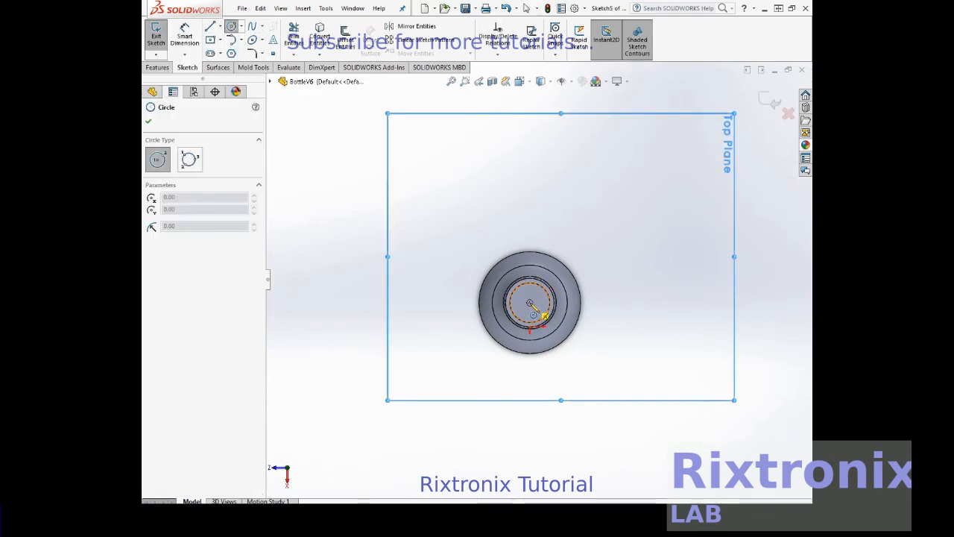
click(529, 303)
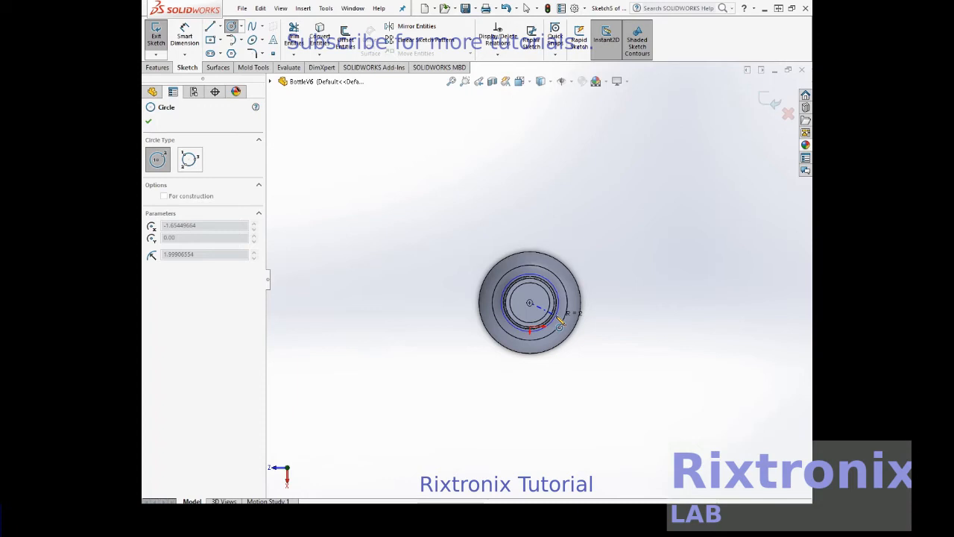
click(561, 319)
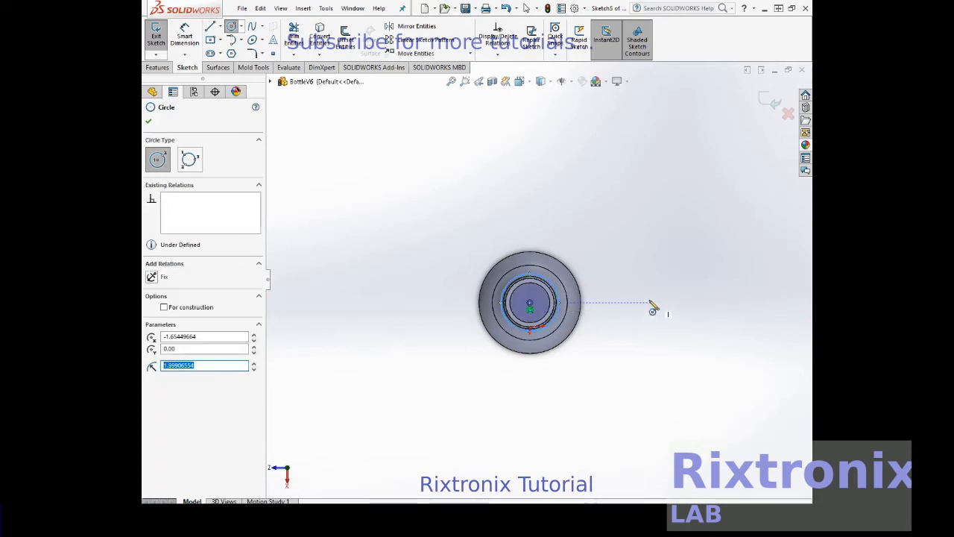
key(Escape)
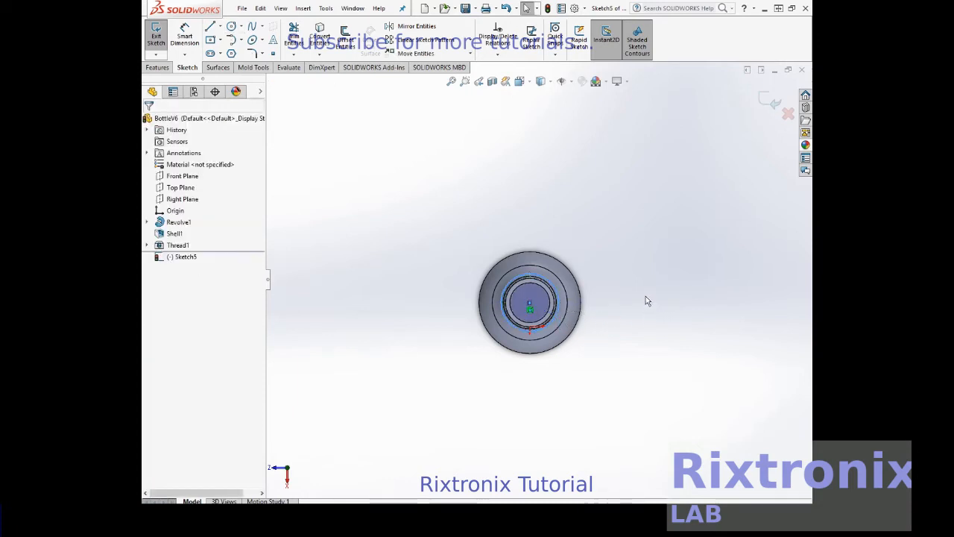
right_click(639, 266)
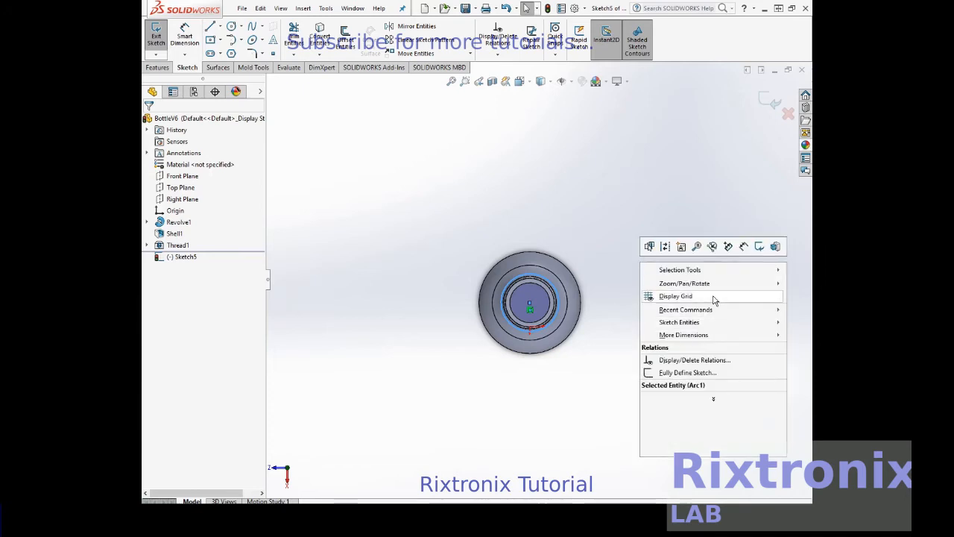
mouse_move(712, 285)
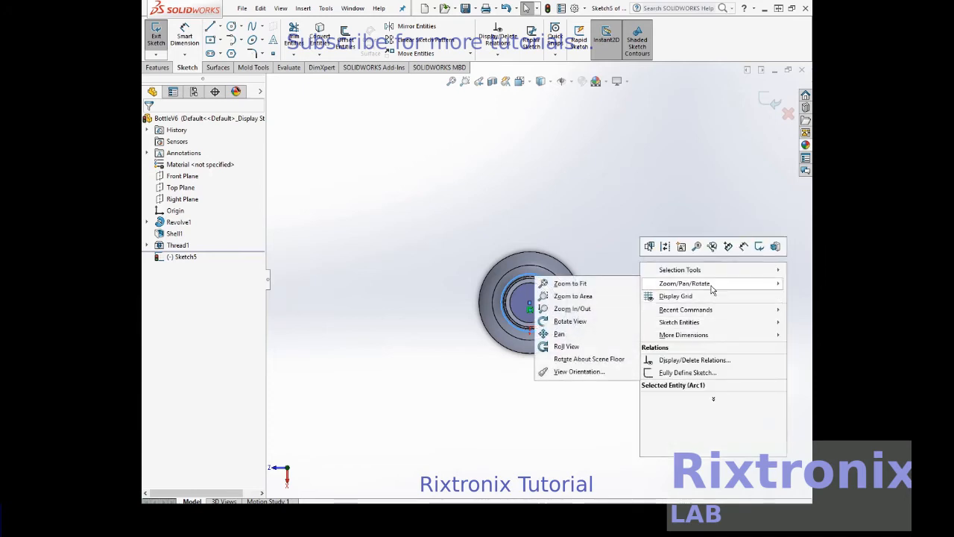
click(579, 322)
drag(579, 322, 578, 177)
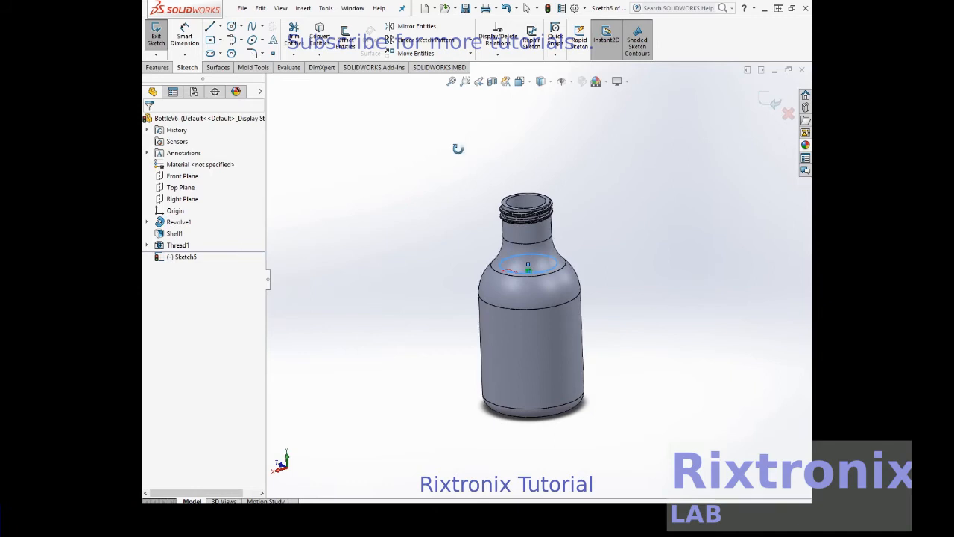
click(161, 45)
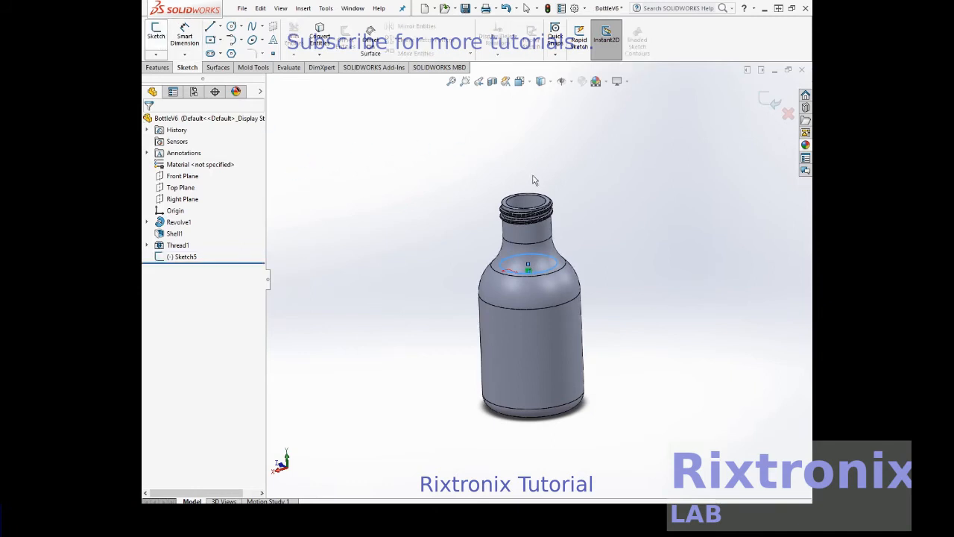
Move the bottle body about 11.72 cm along Z, away from the circle sketch, without making a copy.
click(179, 259)
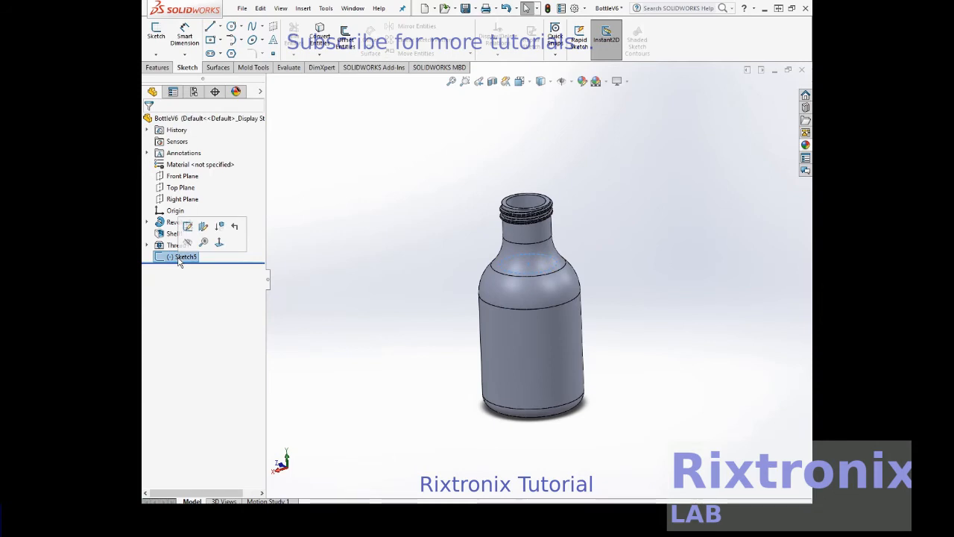
click(303, 9)
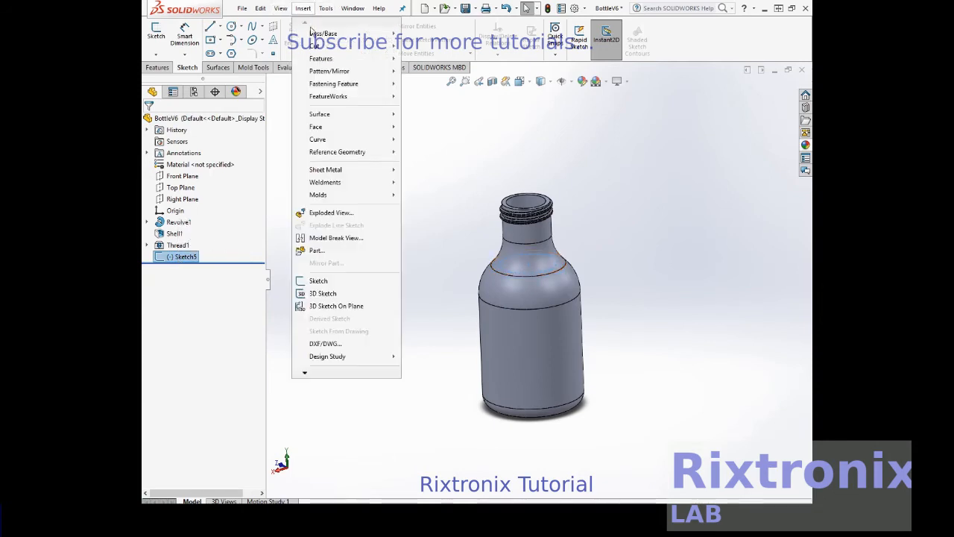
mouse_move(321, 58)
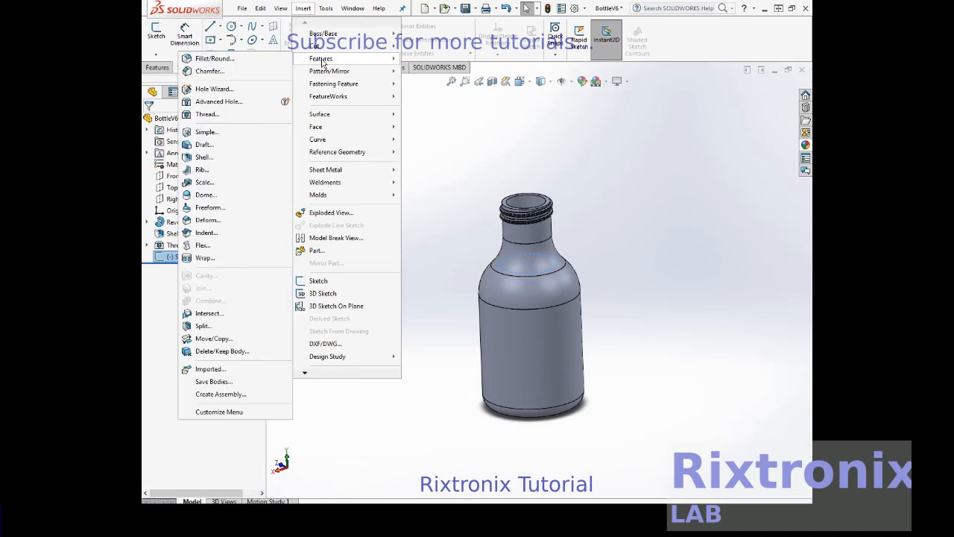
click(237, 339)
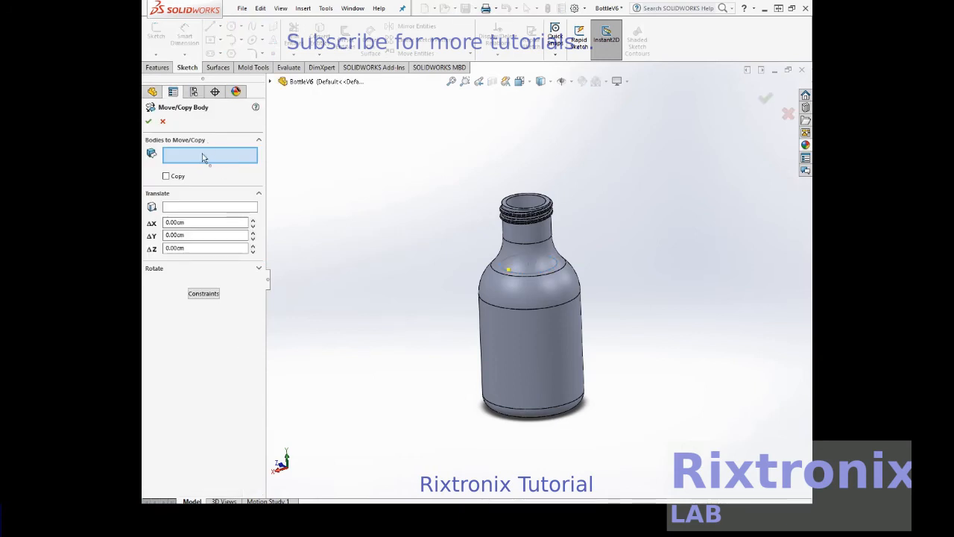
click(563, 273)
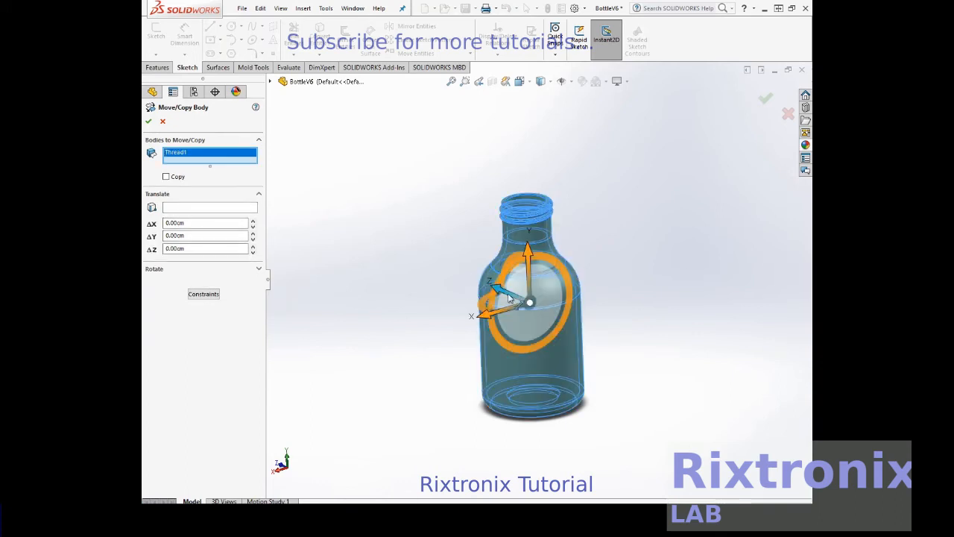
drag(498, 291, 423, 251)
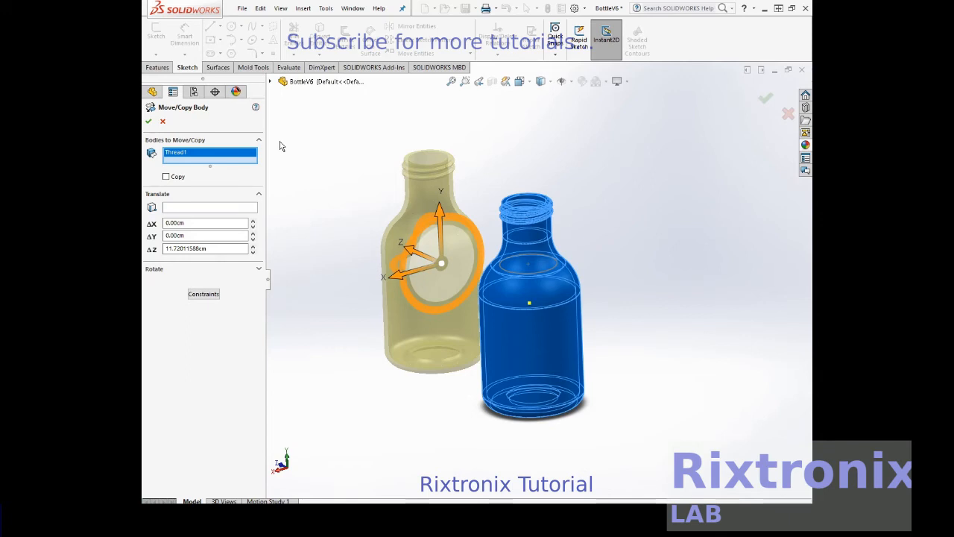
click(149, 121)
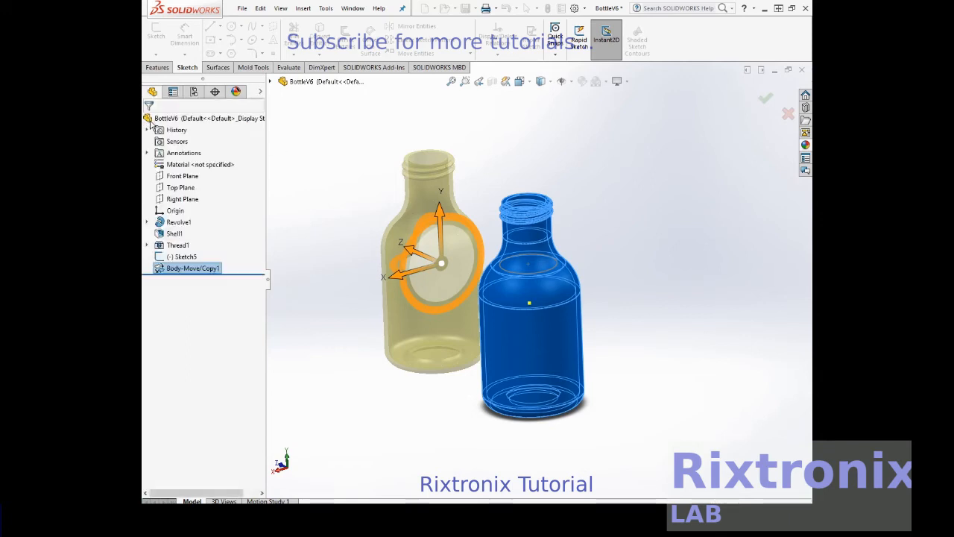
Extrude the circle sketch upward by about 2.45 cm into a solid cylinder beside the bottle.
click(541, 273)
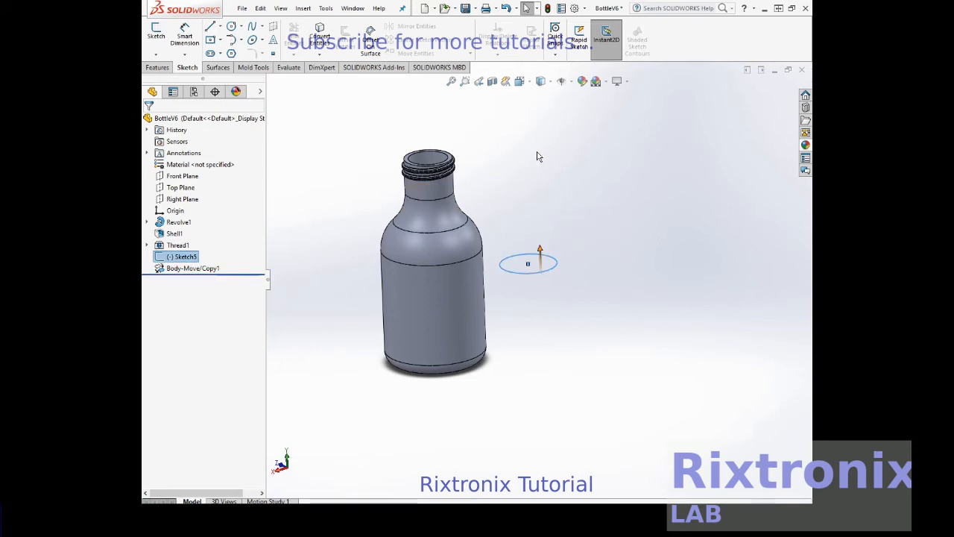
mouse_move(540, 252)
mouse_down()
mouse_move(548, 179)
mouse_move(549, 220)
mouse_up()
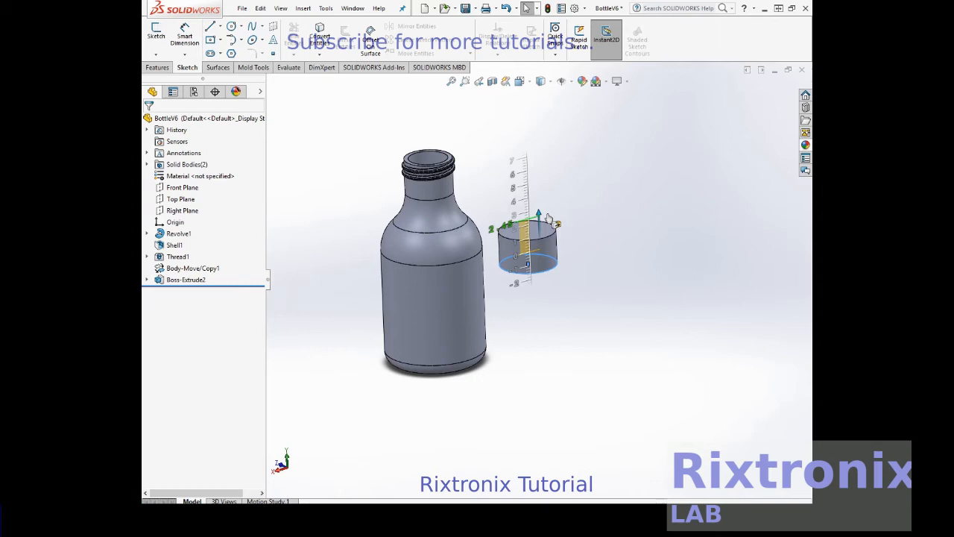
drag(548, 219, 549, 220)
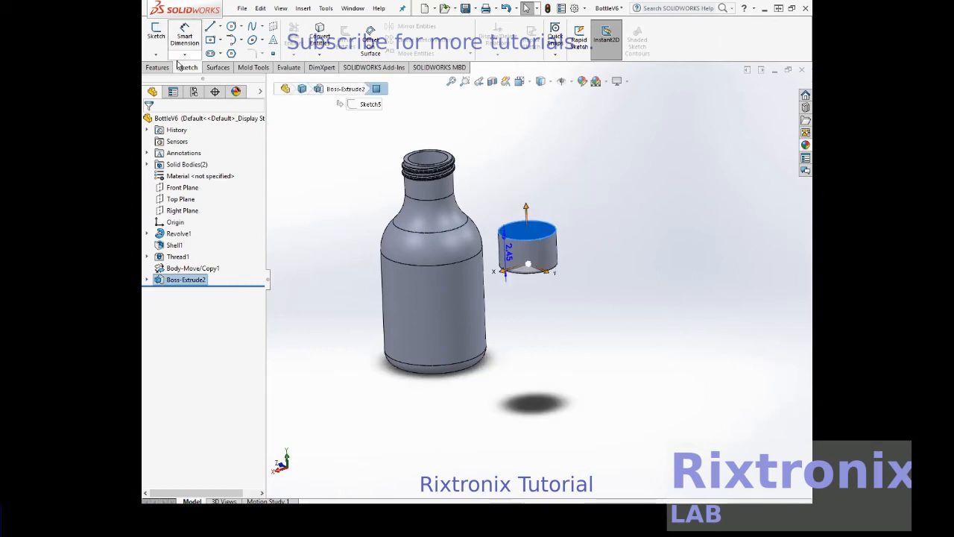
click(638, 222)
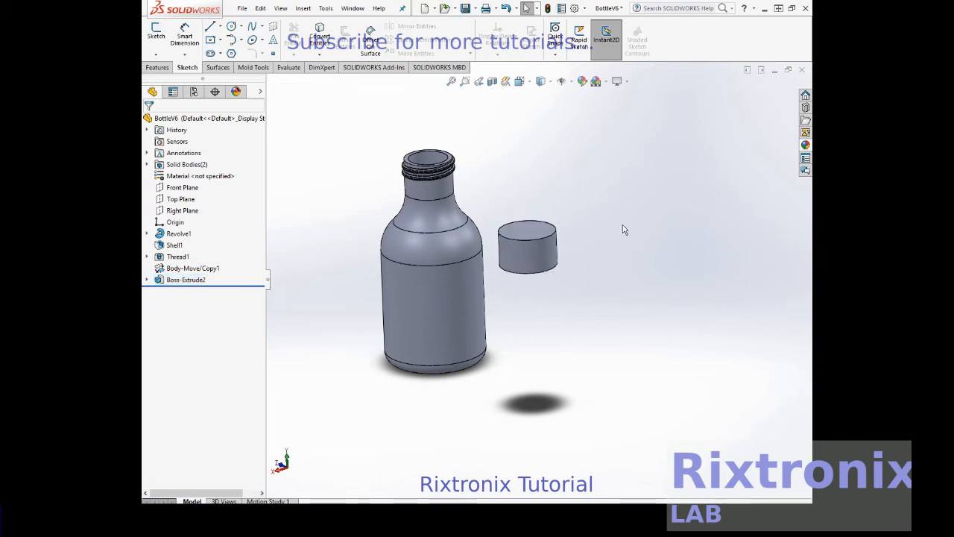
click(528, 234)
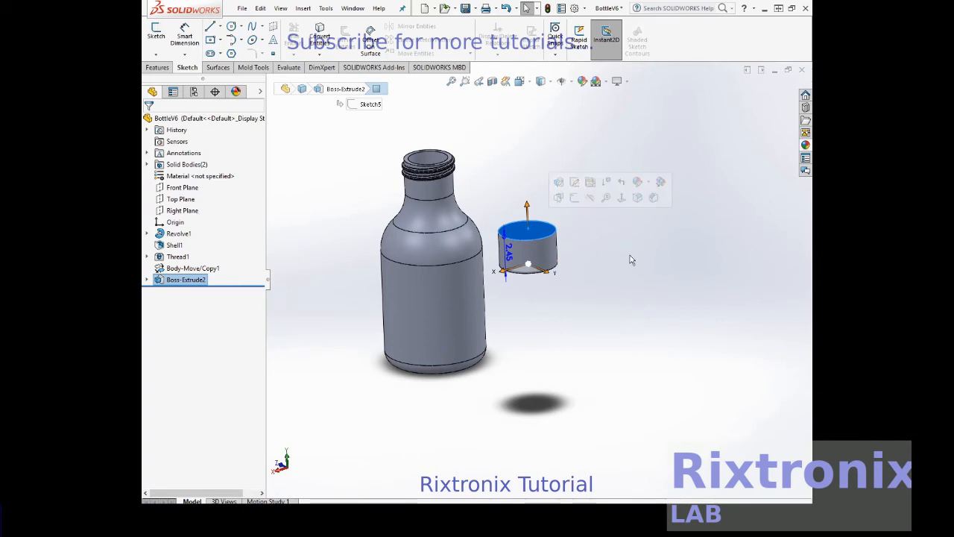
click(496, 164)
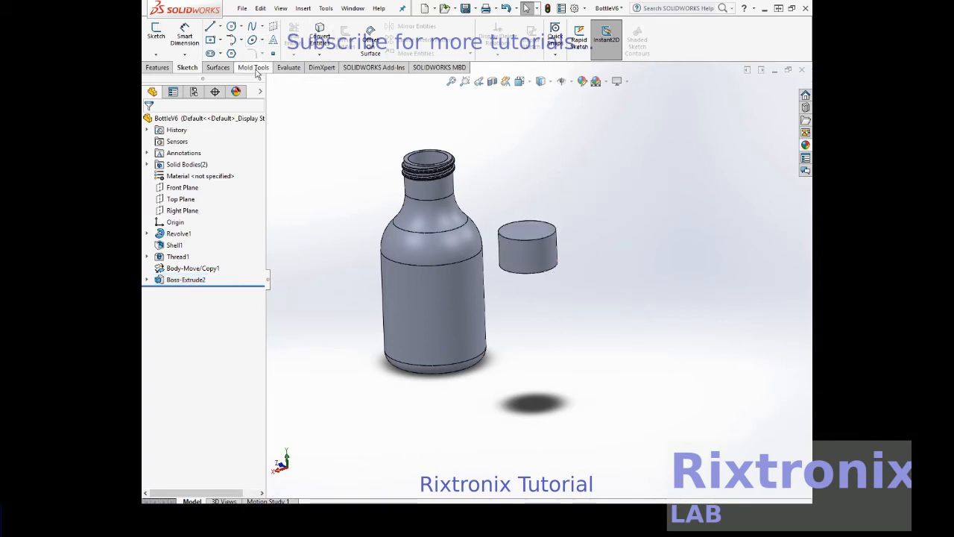
Measure the diameter of the cylinder's top circular edge.
click(295, 69)
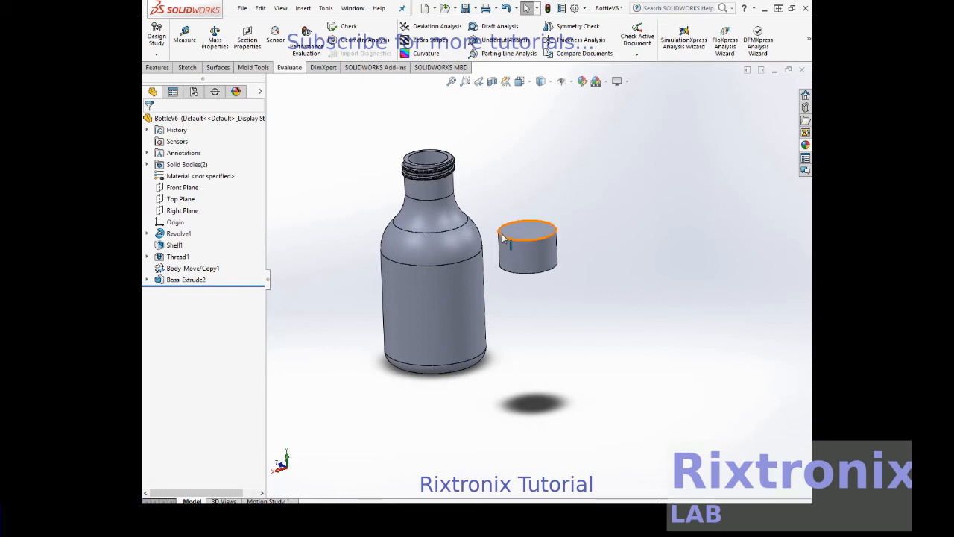
click(184, 35)
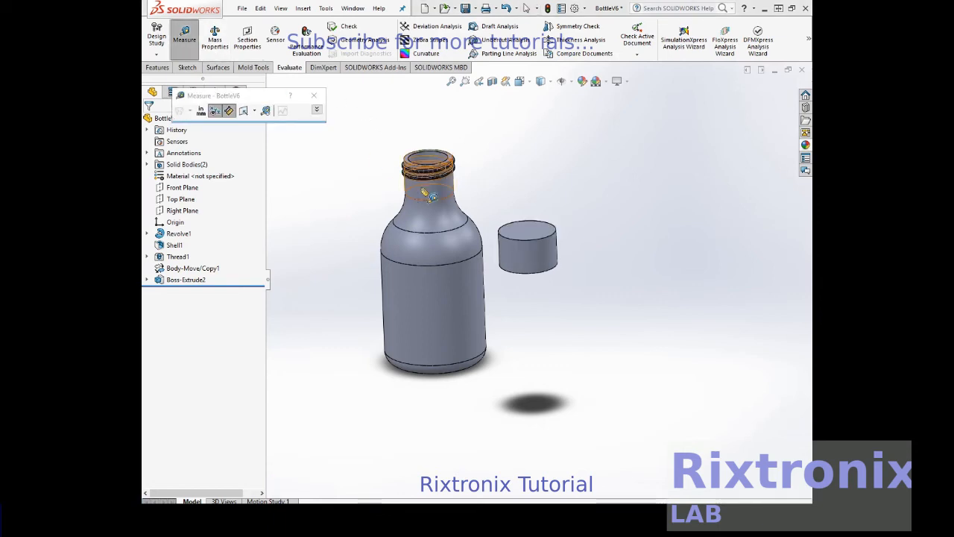
click(509, 240)
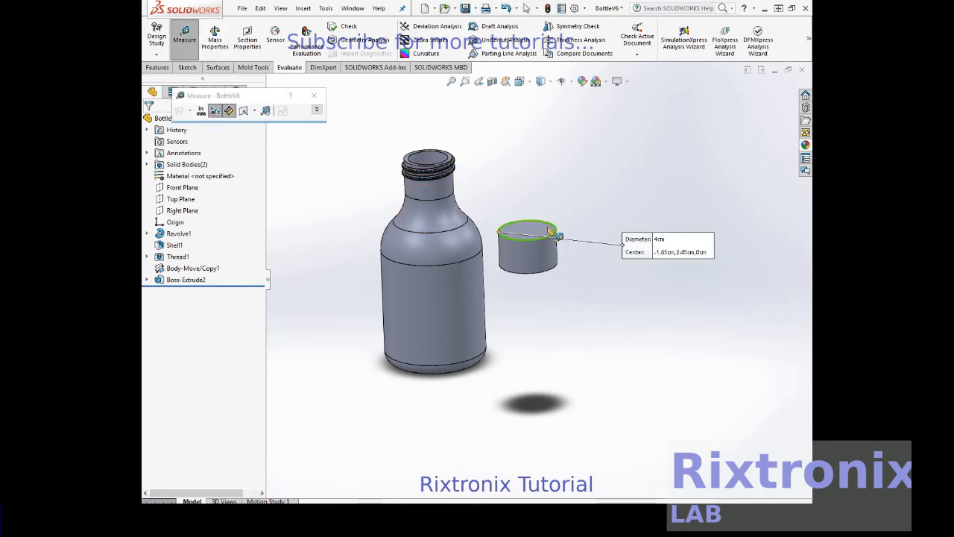
click(559, 230)
click(556, 228)
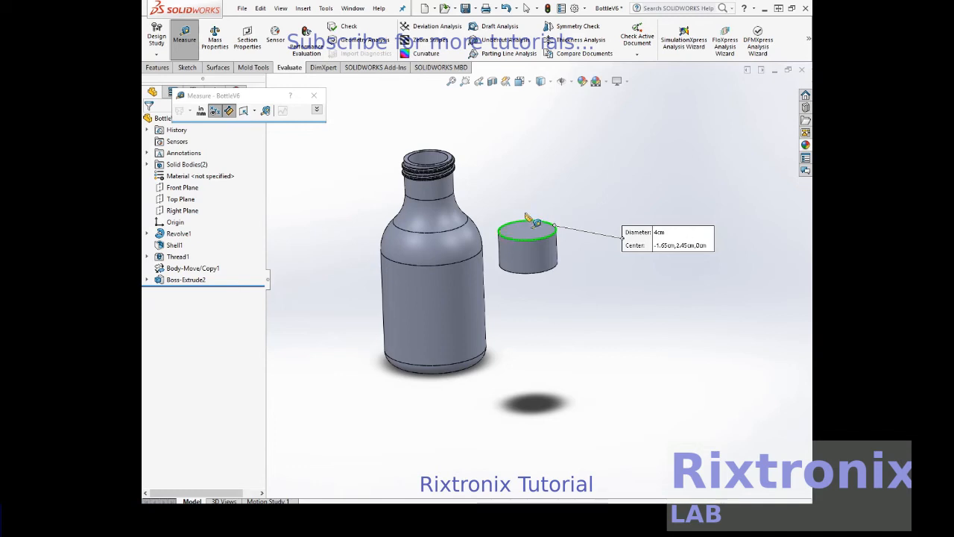
key(Escape)
key(Escape)
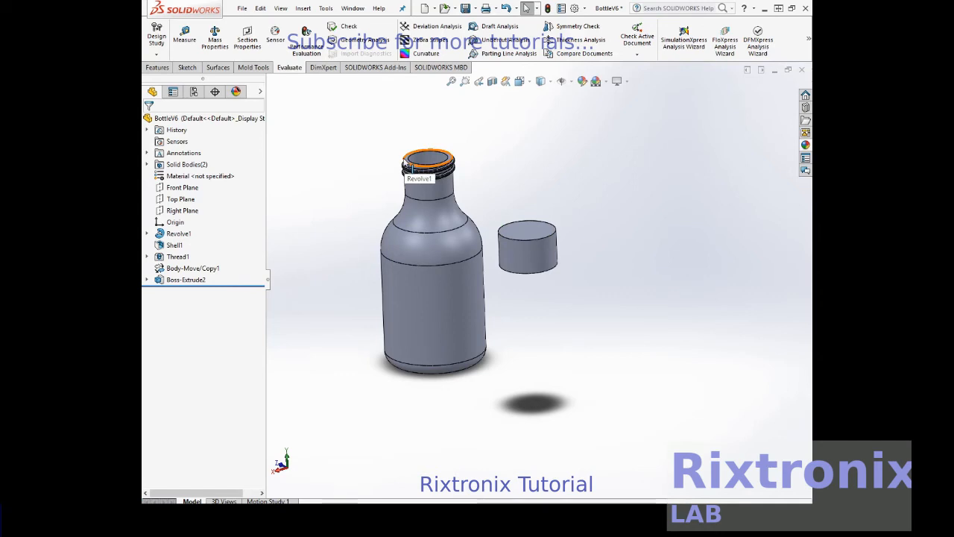
Measure the diameter of the bottle mouth's outer edge and the distance from it to the cylinder's top edge.
click(451, 162)
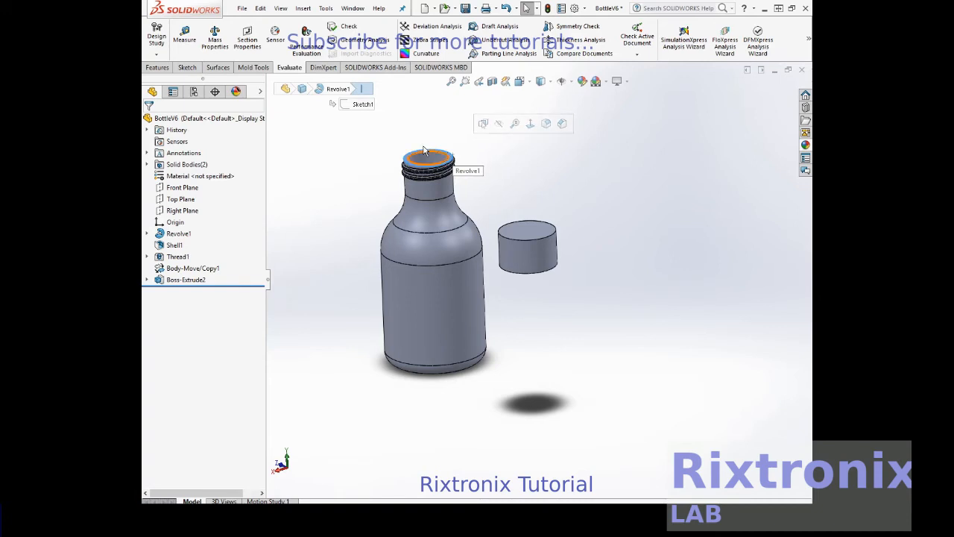
click(186, 39)
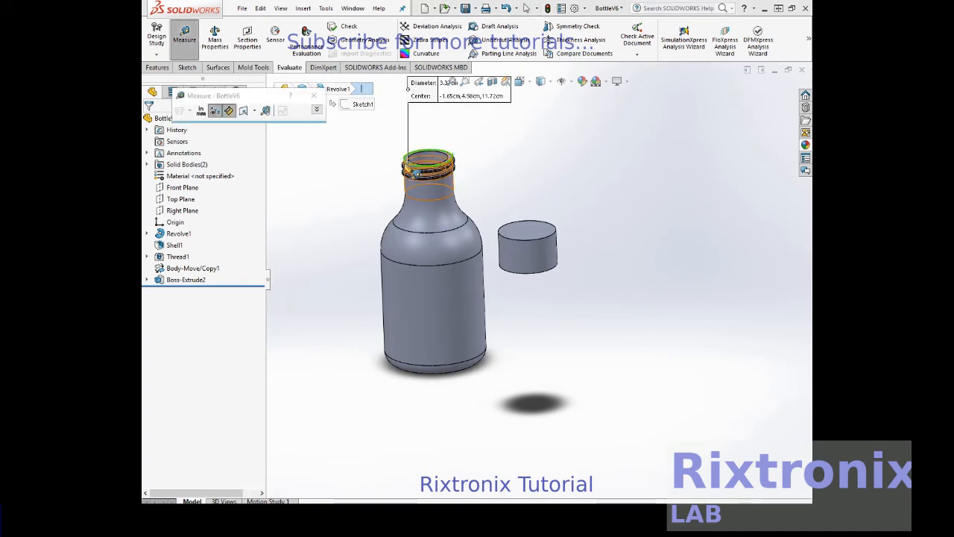
click(422, 157)
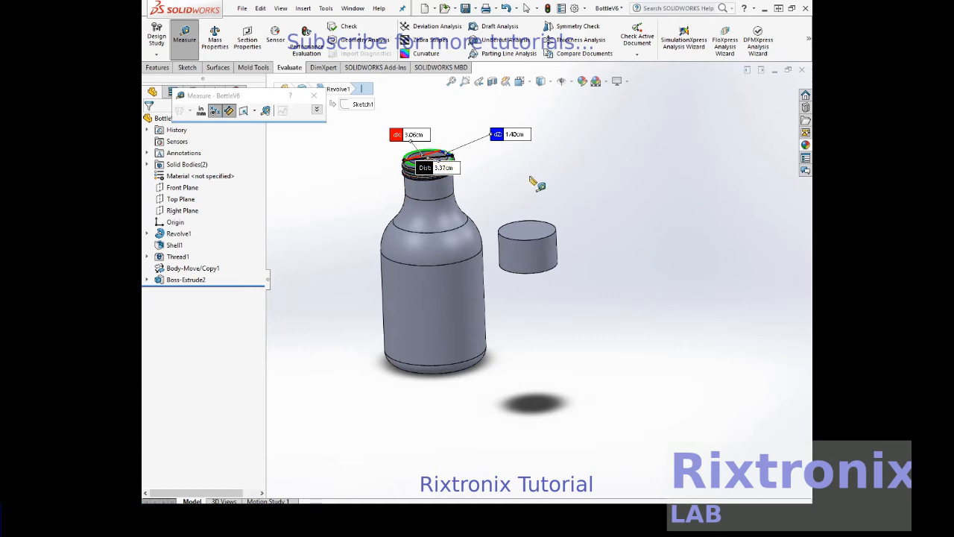
click(539, 227)
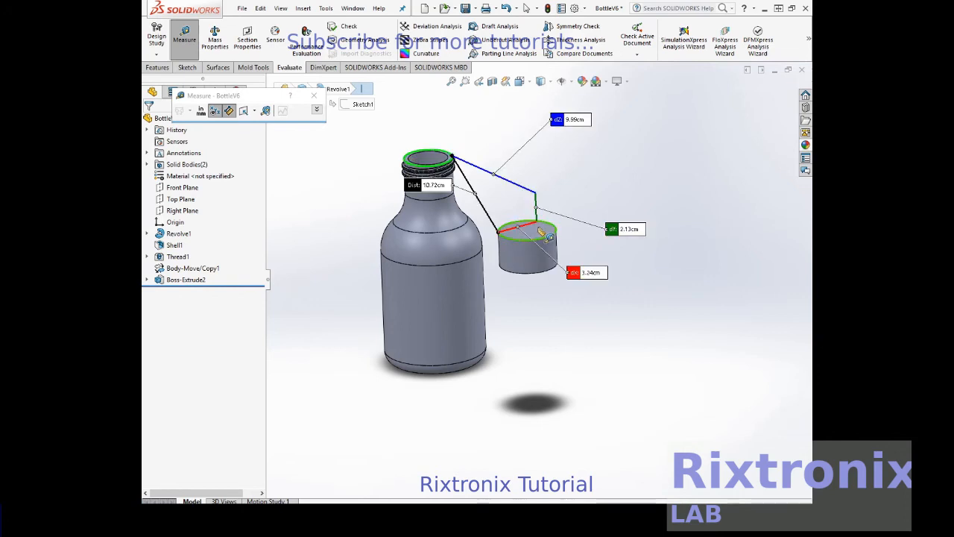
key(Escape)
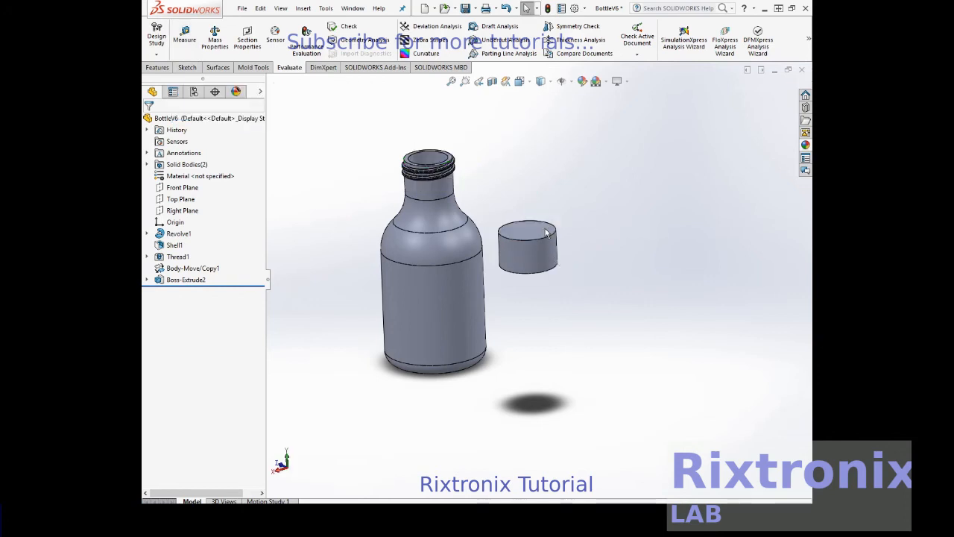
Measure the cylinder's top circular edge again, including the distance across it.
click(501, 234)
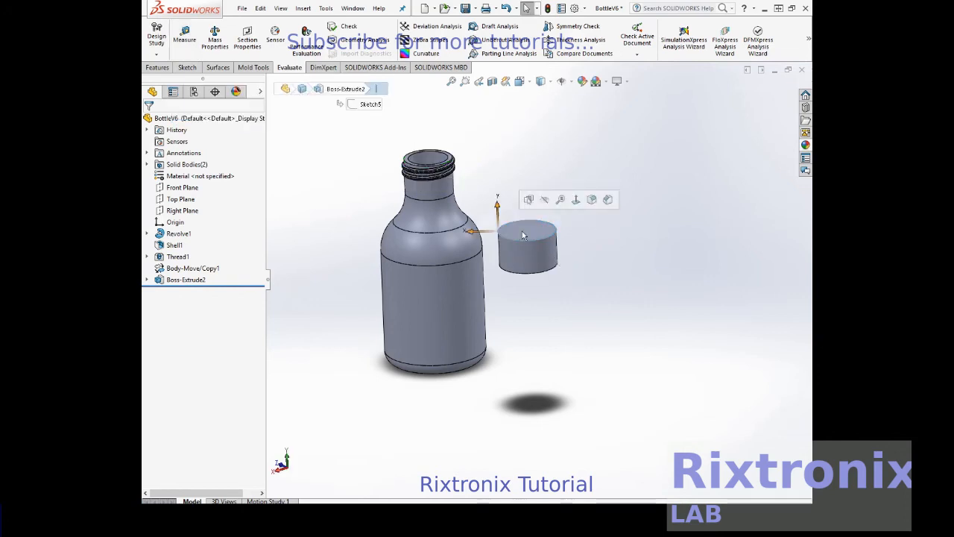
click(594, 200)
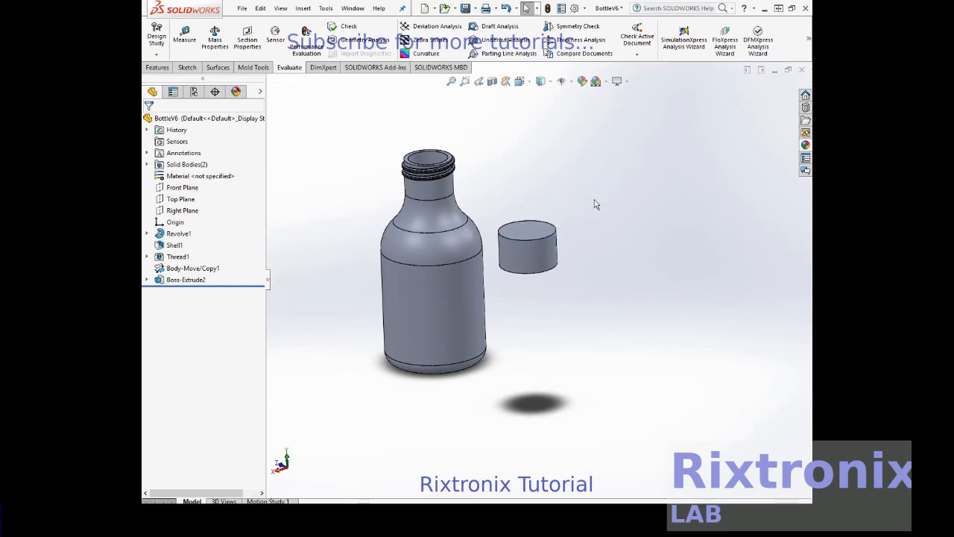
click(184, 36)
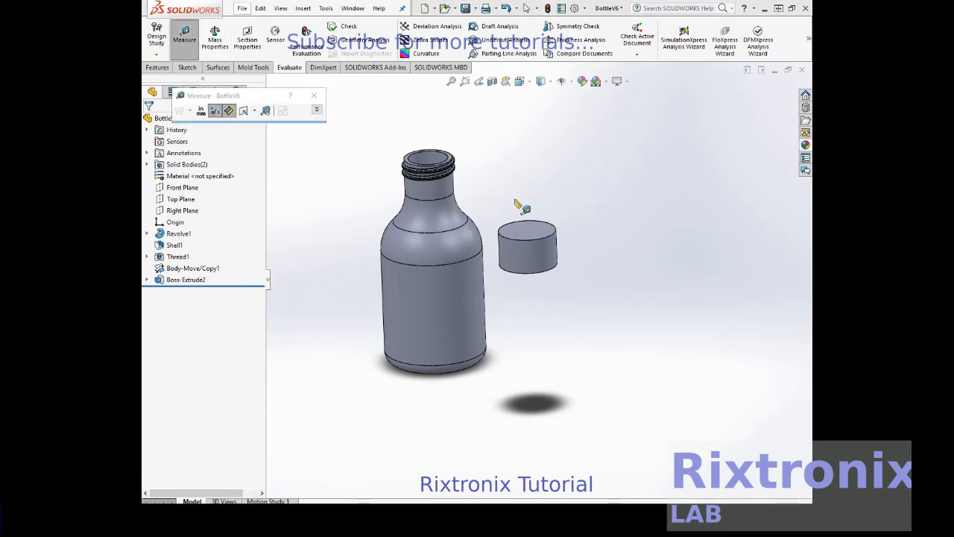
click(505, 236)
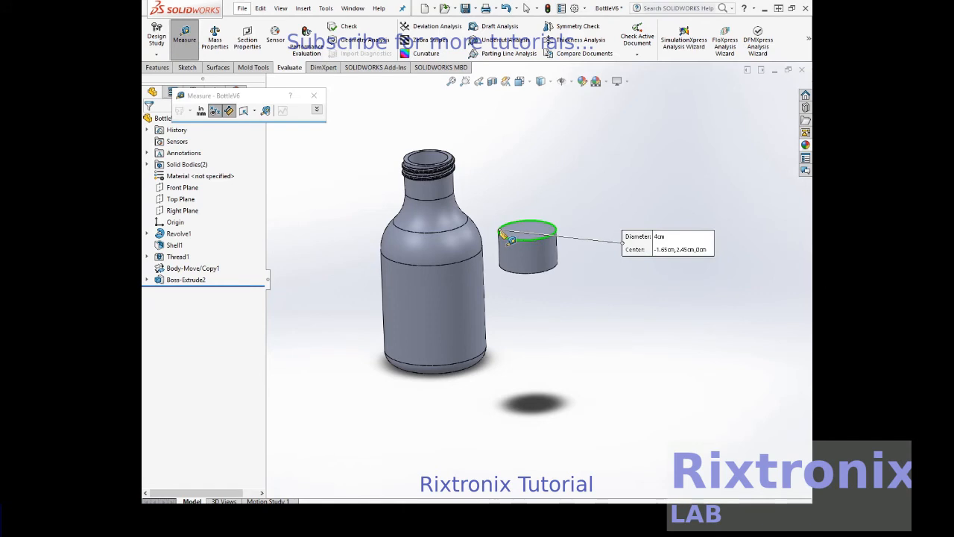
click(558, 232)
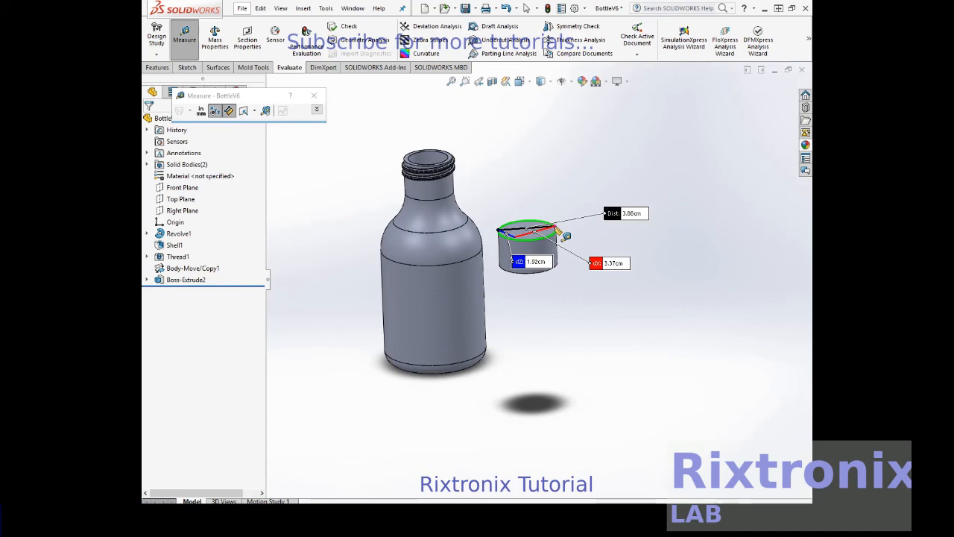
key(Escape)
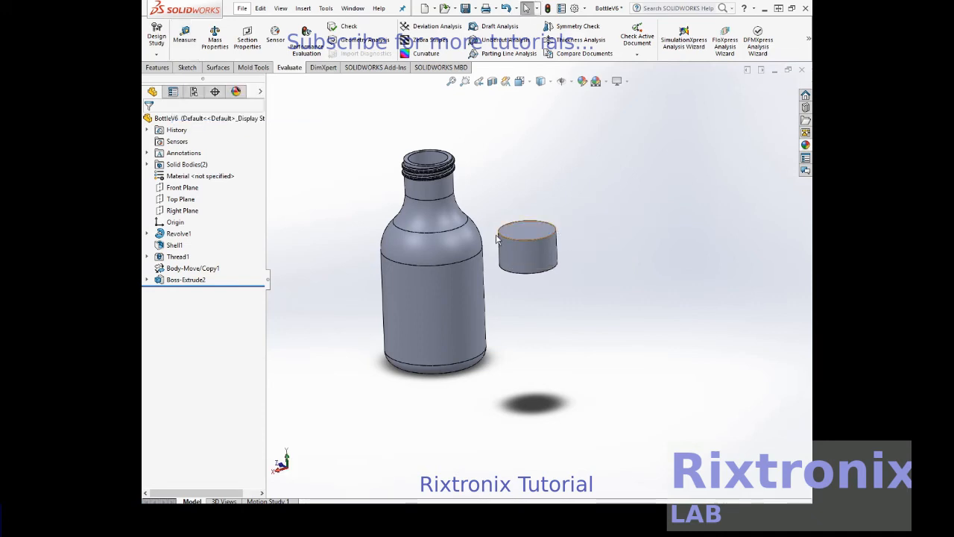
Delete the cylinder's extrude feature and replace it with a newly extruded, slightly narrower and taller cylinder beside the bottle.
click(186, 279)
right_click(184, 281)
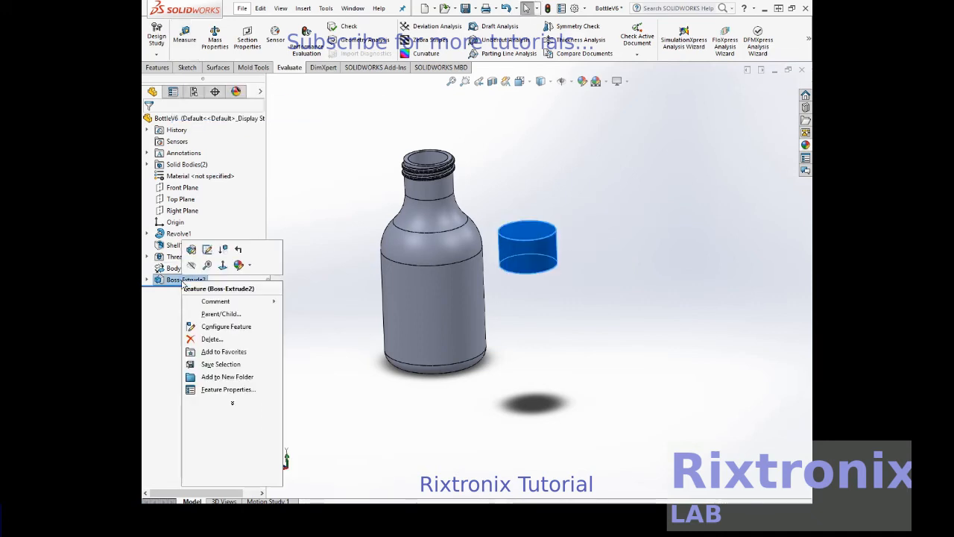
click(222, 342)
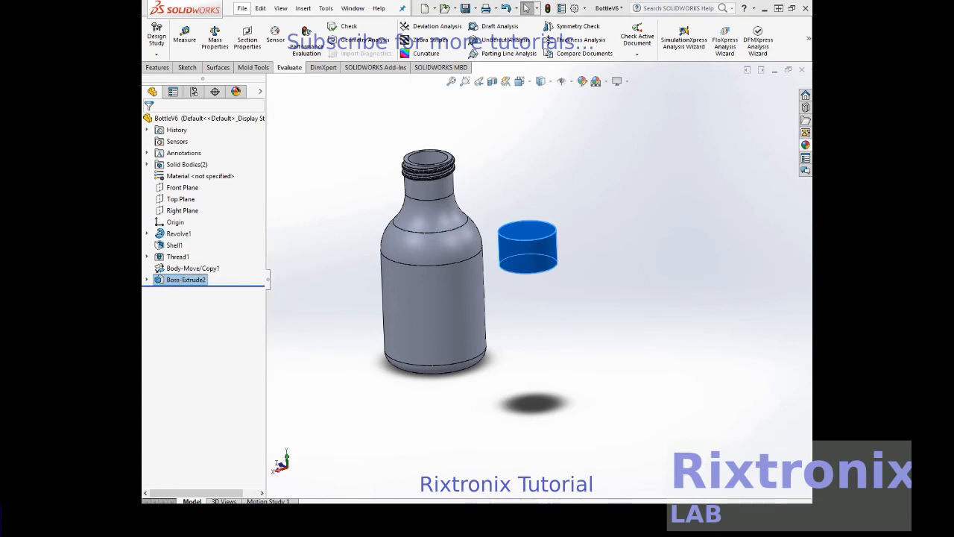
click(526, 276)
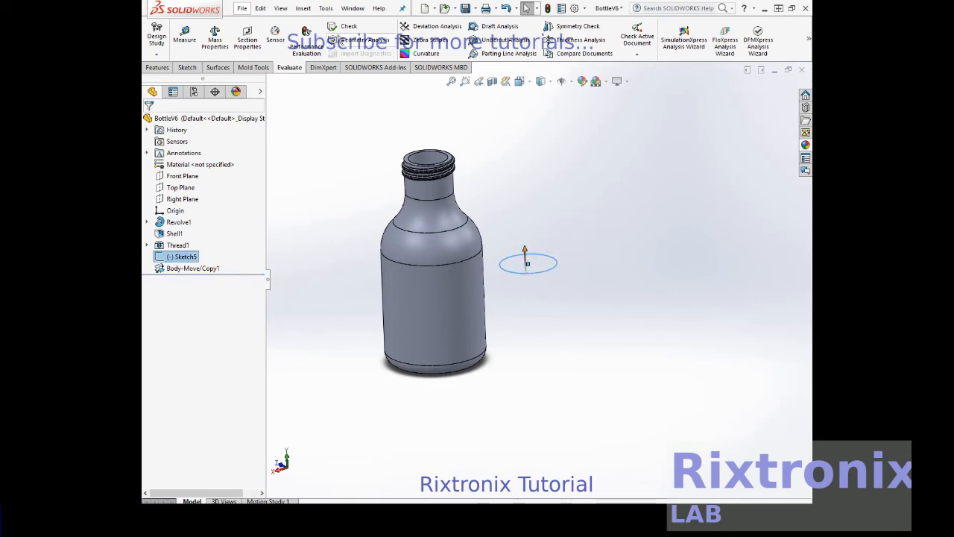
click(187, 67)
click(186, 39)
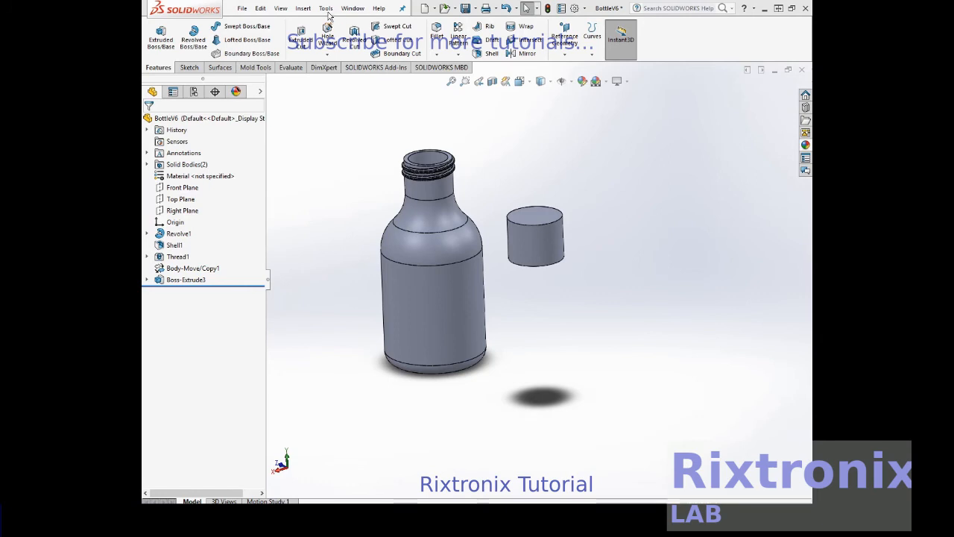
Shell the cap cylinder to a 0.20 cm wall thickness, removing its top face, with the preview shown.
click(311, 10)
mouse_move(320, 58)
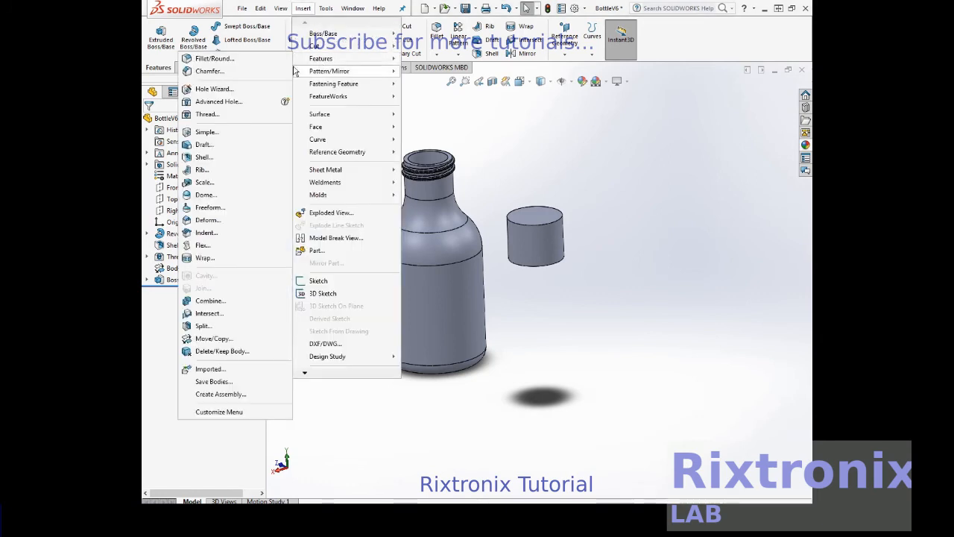
click(224, 157)
click(530, 219)
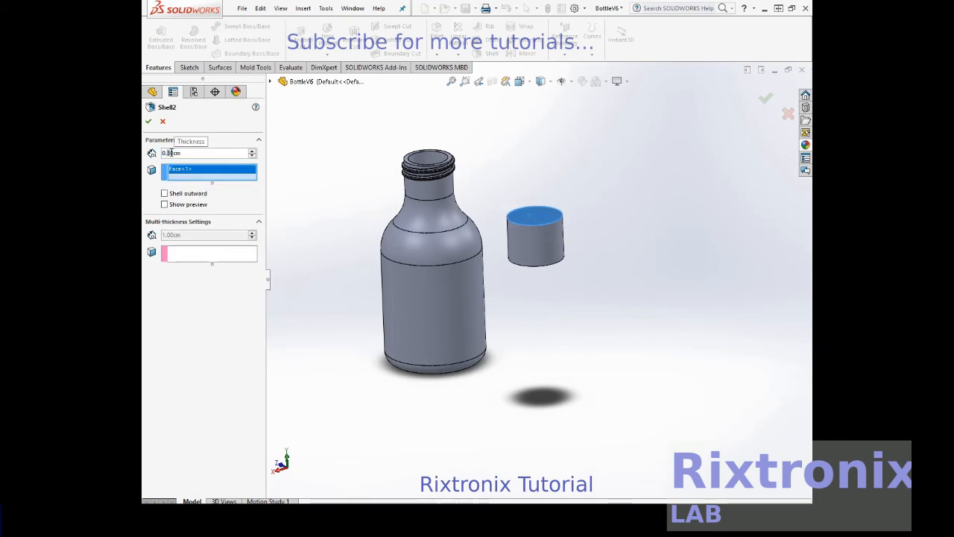
text(2)
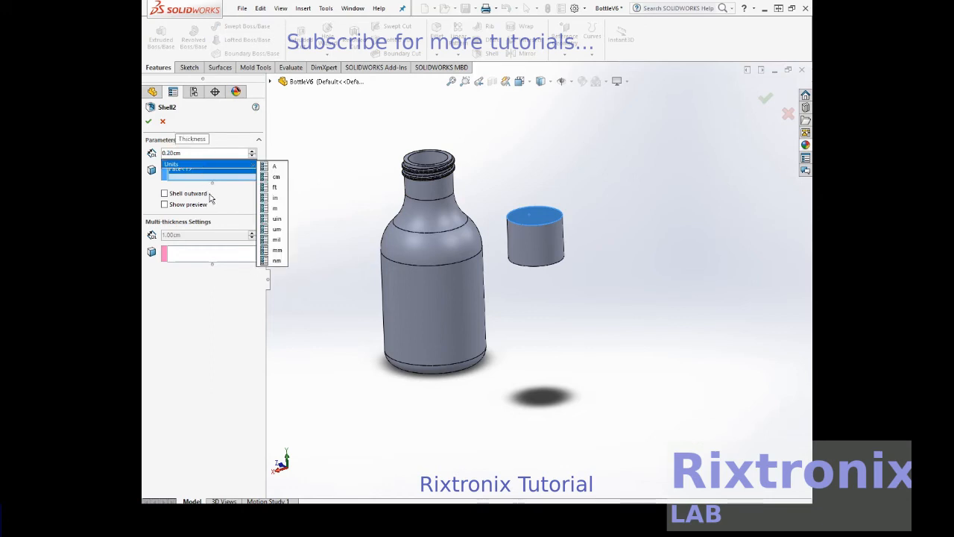
click(164, 204)
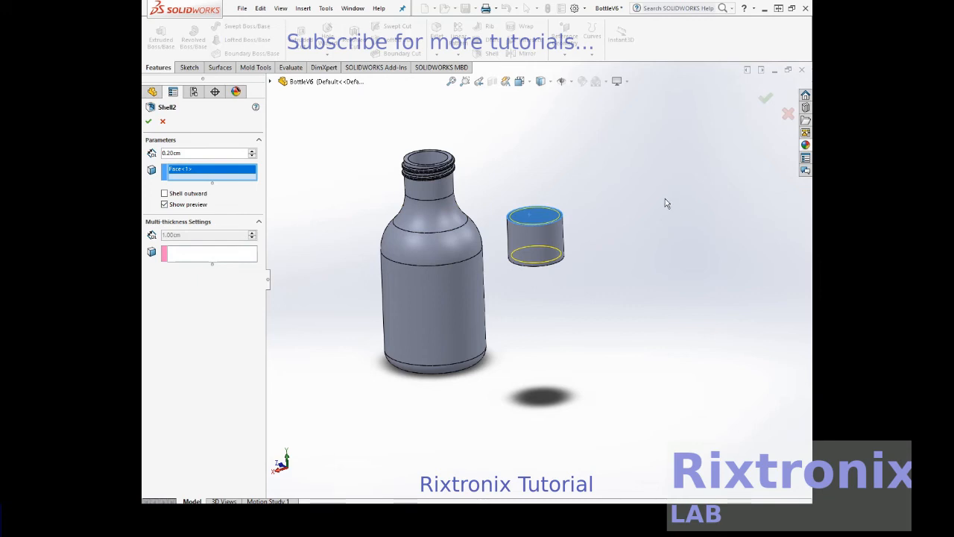
click(148, 122)
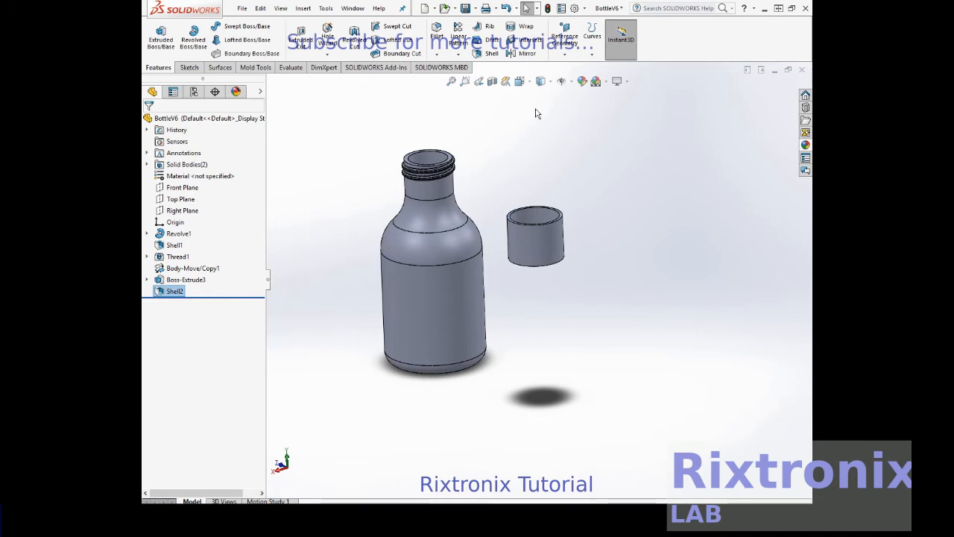
Start a cut thread on the inner edge of the cap's open rim and set its blind depth to 3.00 cm.
click(328, 57)
click(334, 92)
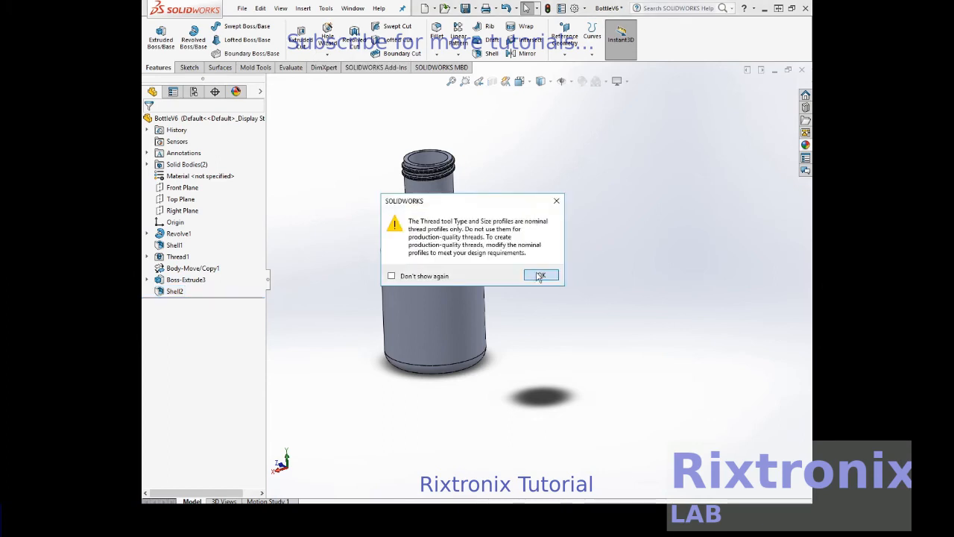
click(542, 274)
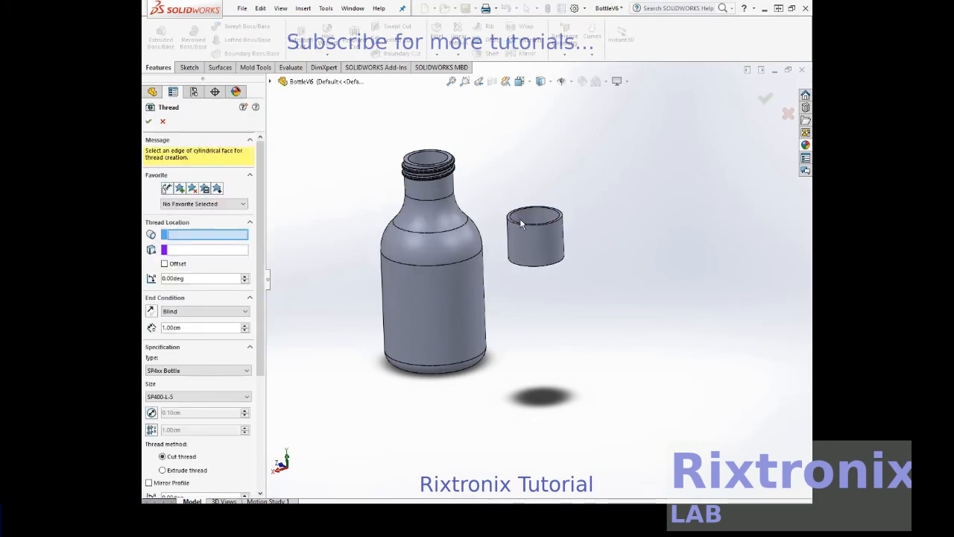
click(518, 222)
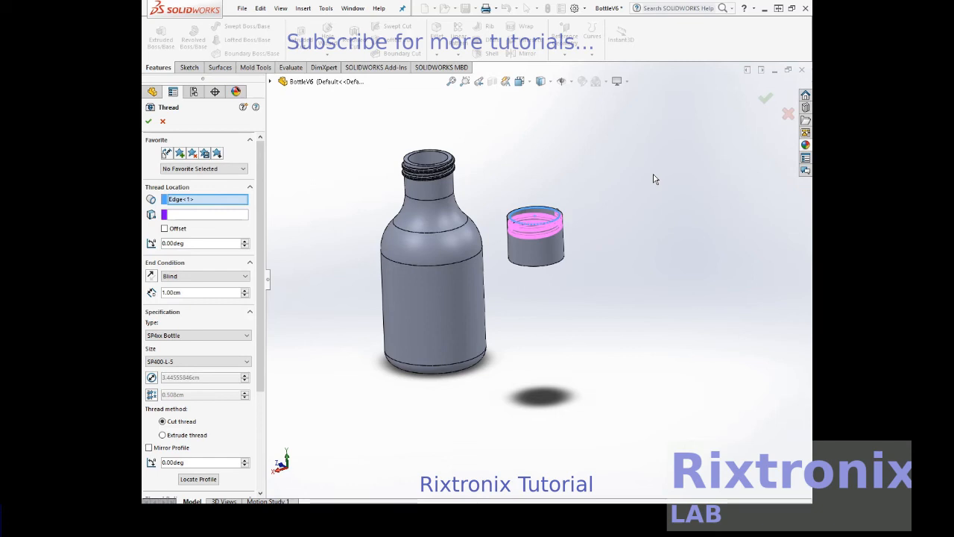
click(246, 291)
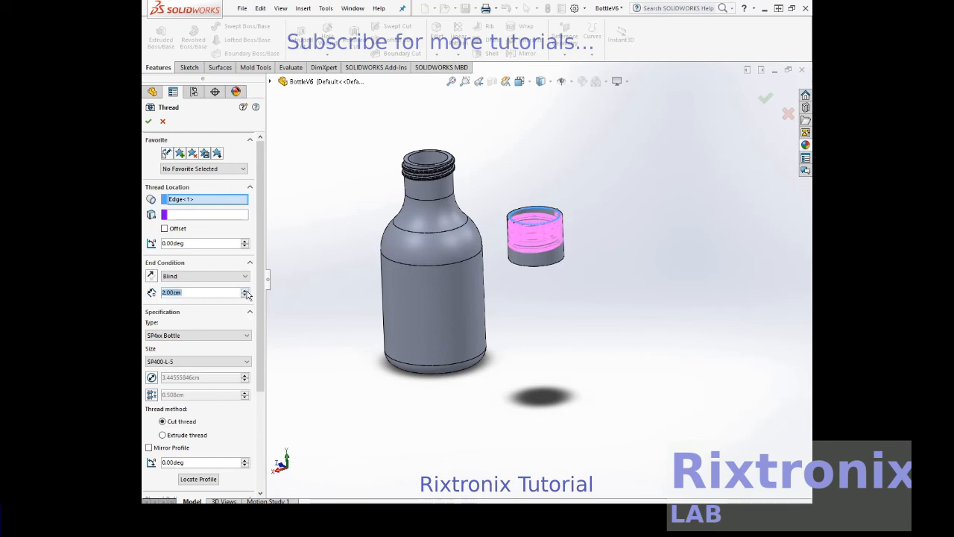
click(245, 291)
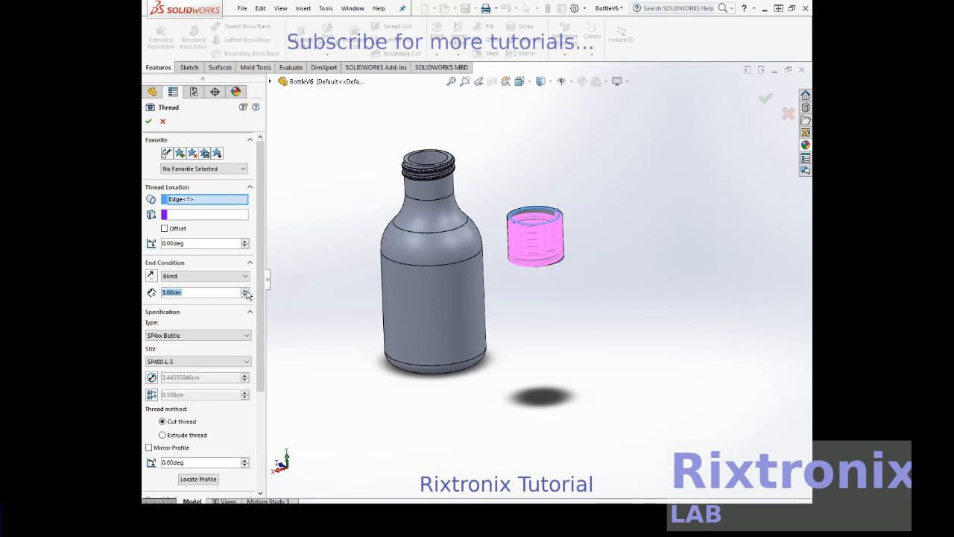